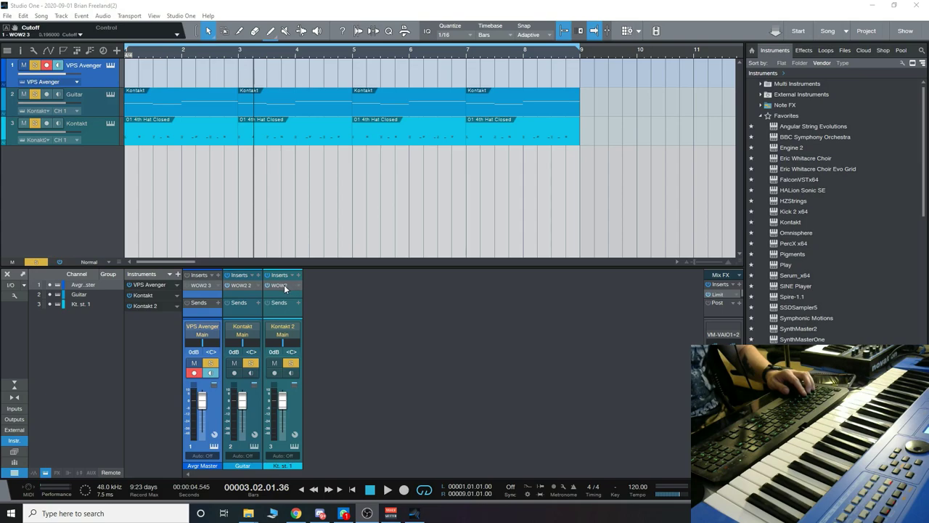
# Isolate the Guitar track by muting VPS Avenger and Kontakt, with the playhead at the song start and Guitar's WOW2 insert open
pyautogui.click(98, 108)
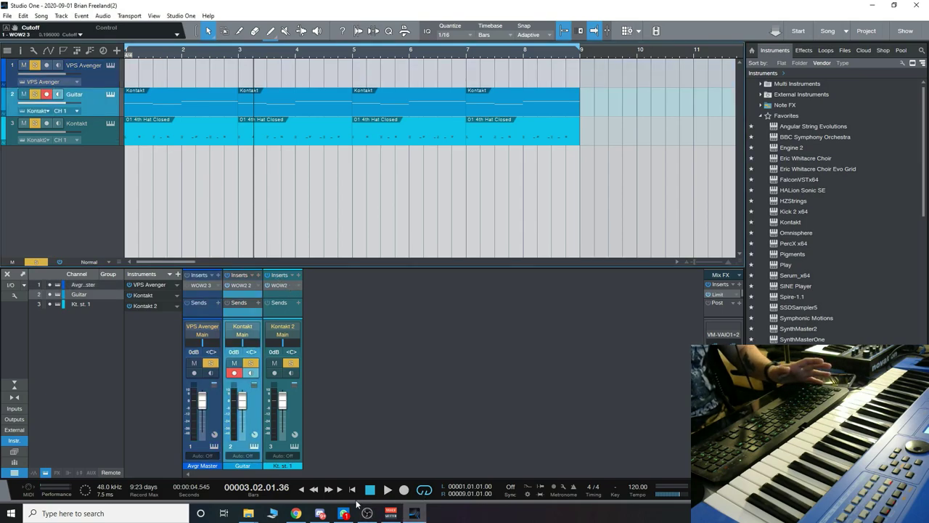
pyautogui.click(299, 490)
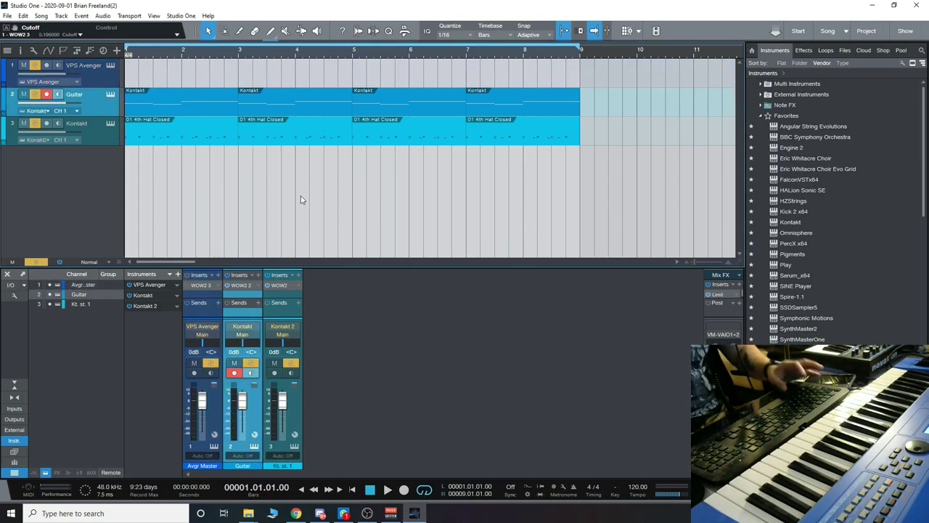
pyautogui.click(239, 286)
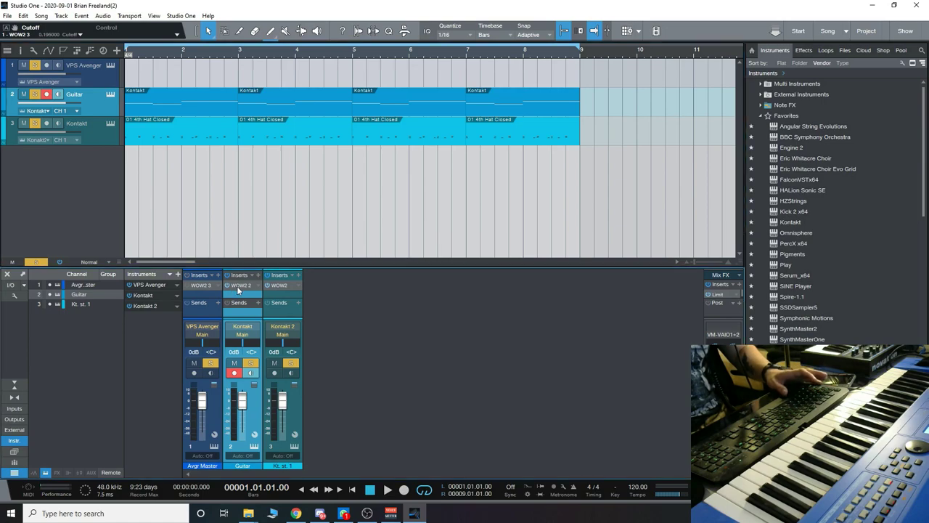
pyautogui.moveTo(468, 144); pyautogui.dragTo(420, 126)
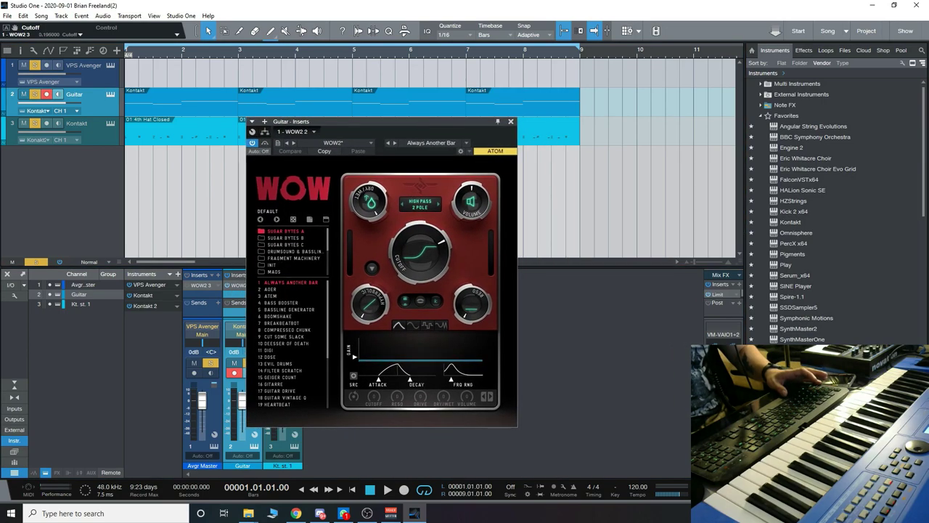
pyautogui.click(24, 65)
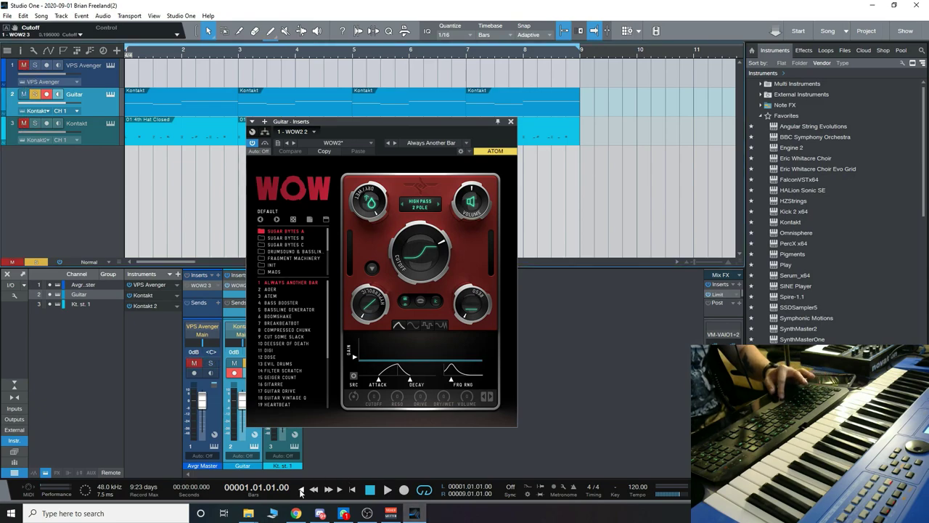
# View the available filter types in the Guitar channel's WOW2 insert, and close the plug-in window
pyautogui.moveTo(388, 121); pyautogui.dragTo(380, 155)
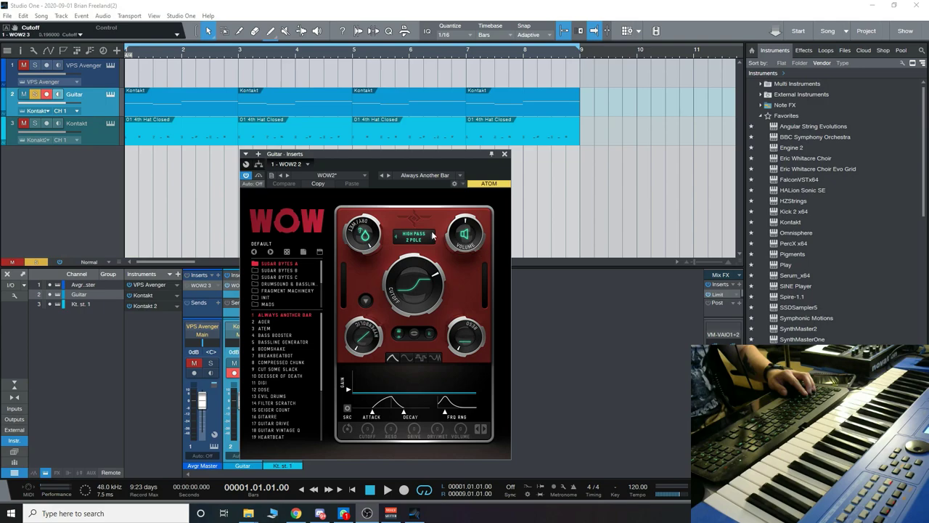
pyautogui.moveTo(427, 151); pyautogui.dragTo(547, 140)
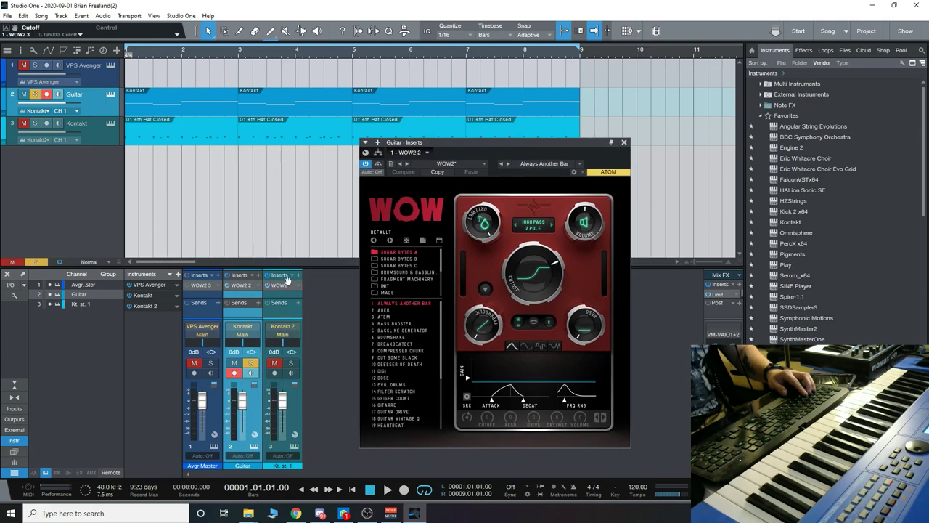
pyautogui.click(533, 224)
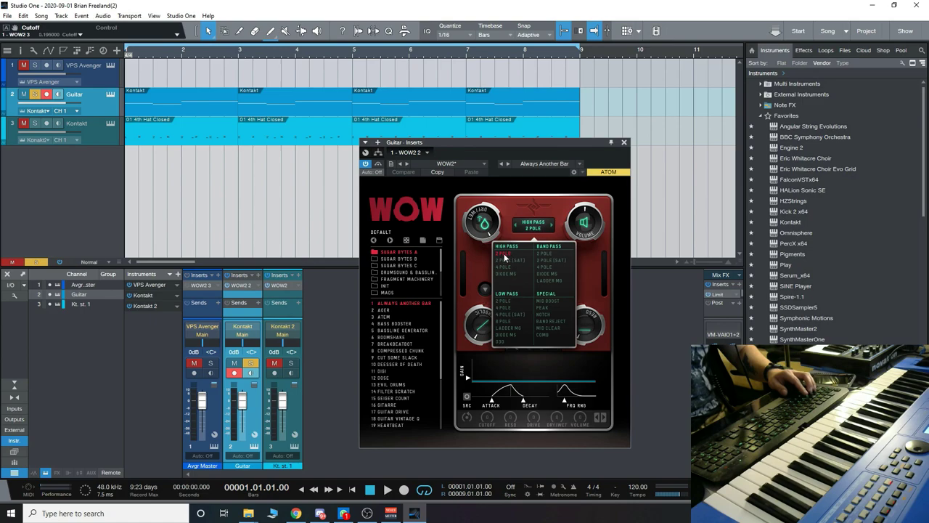
pyautogui.click(624, 143)
# Play the song while sweeping the high-pass 2 Pole cutoff in the Guitar channel's WOW2 down to 0, and stop playback
pyautogui.press('space')
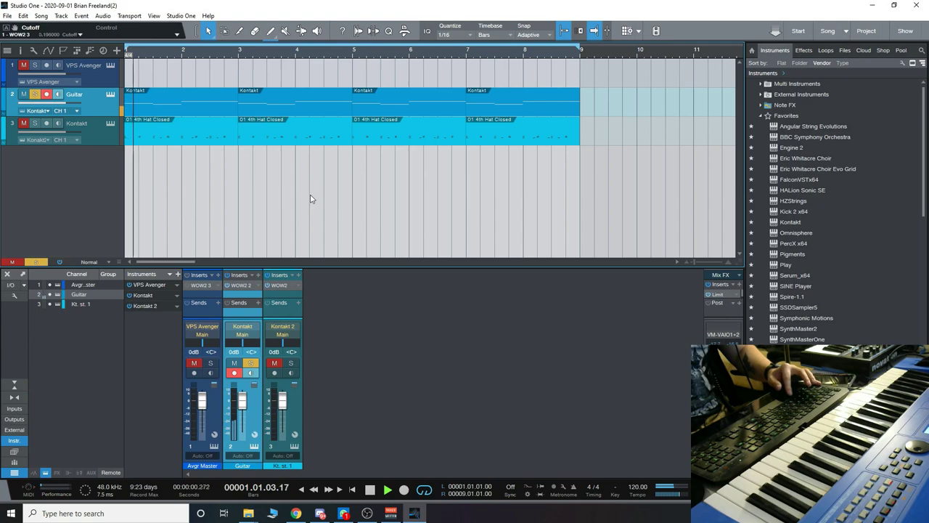
pyautogui.click(282, 287)
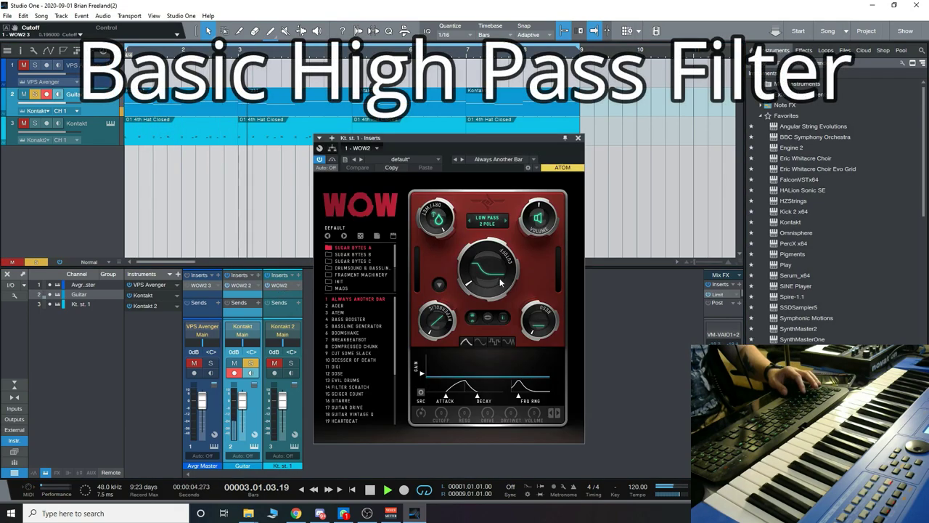
pyautogui.click(242, 285)
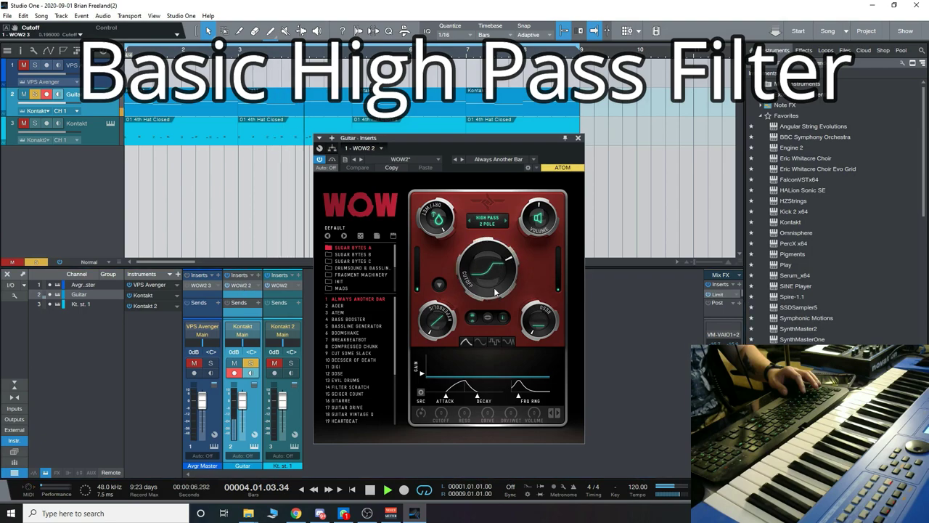
pyautogui.moveTo(490, 278); pyautogui.dragTo(496, 310)
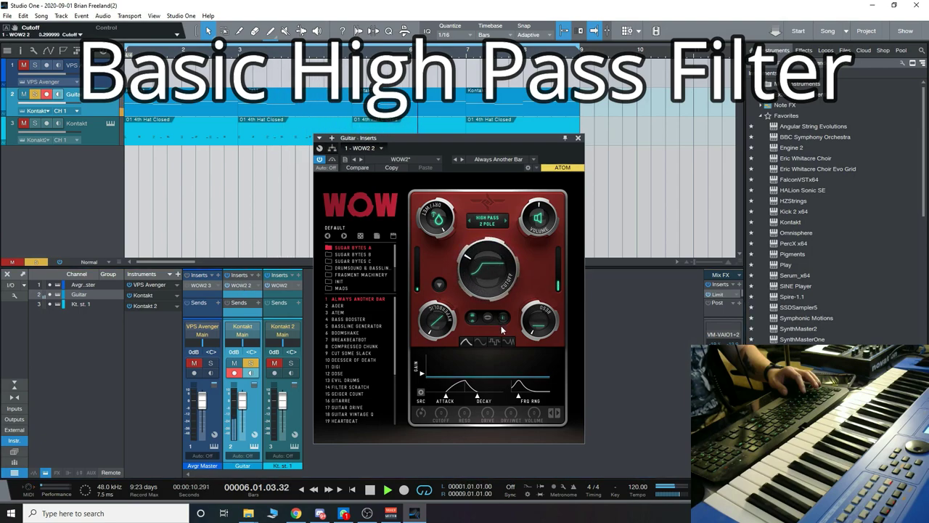
pyautogui.moveTo(508, 347); pyautogui.dragTo(528, 383)
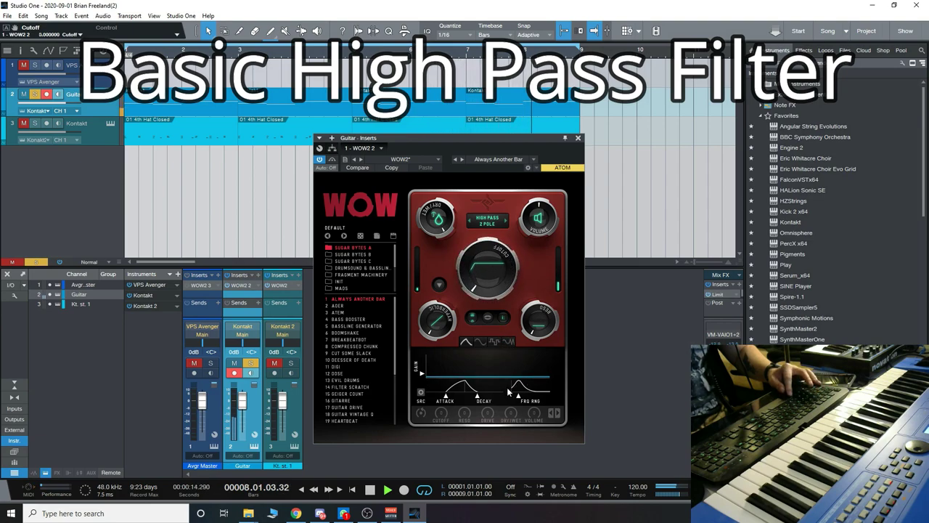
pyautogui.click(370, 490)
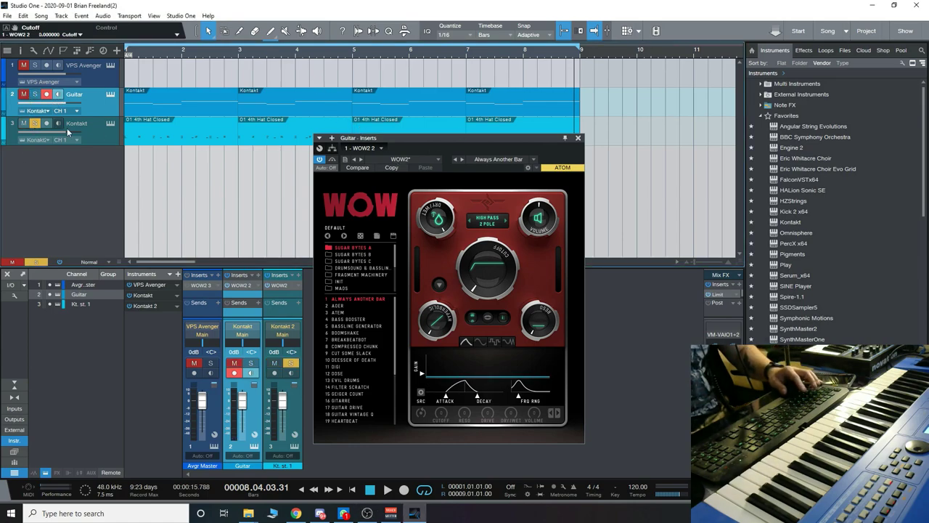
# Select the Kontakt track and view the filter types available in its WOW2 insert
pyautogui.click(108, 140)
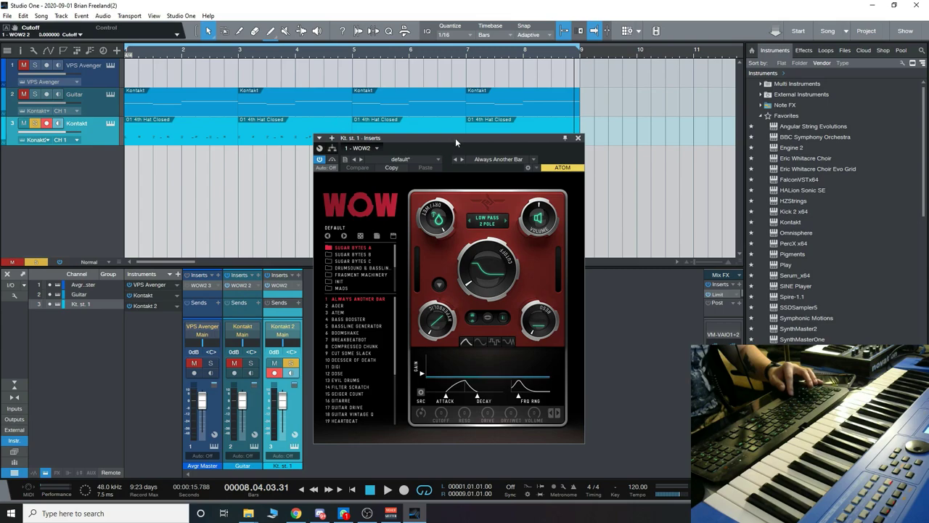
pyautogui.moveTo(521, 144); pyautogui.dragTo(524, 132)
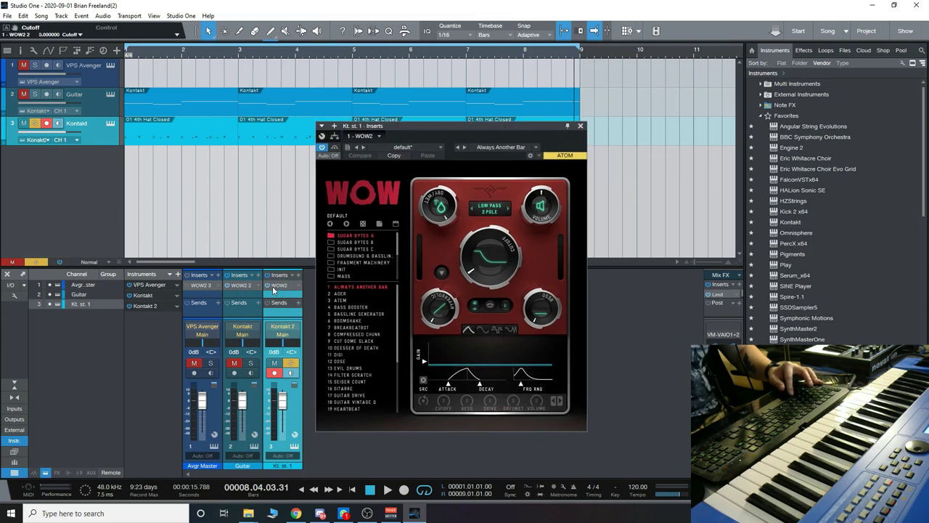
pyautogui.click(492, 208)
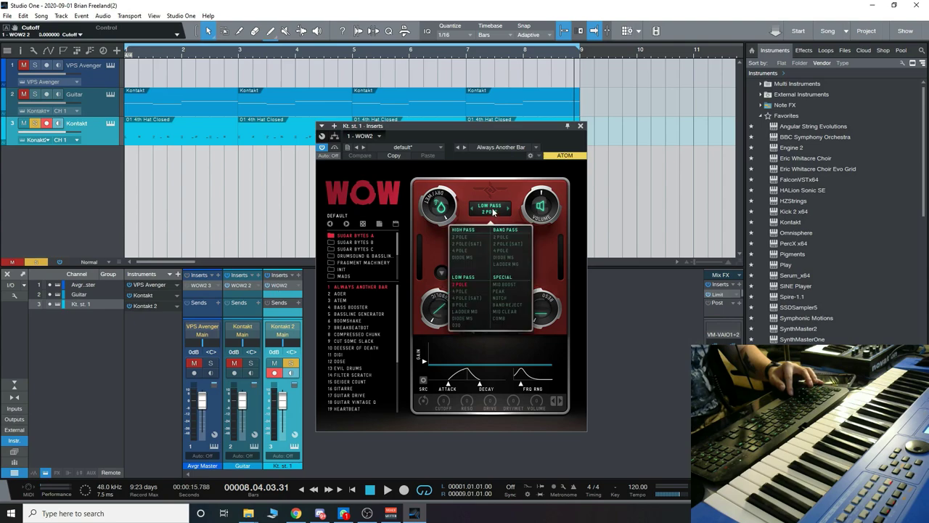
pyautogui.click(580, 127)
# Play from the start while sweeping the low-pass 2 Pole cutoff in Kontakt's WOW2 up to 1.0, stop playback and close the plug-in
pyautogui.press('Home')
pyautogui.press('space')
pyautogui.click(286, 287)
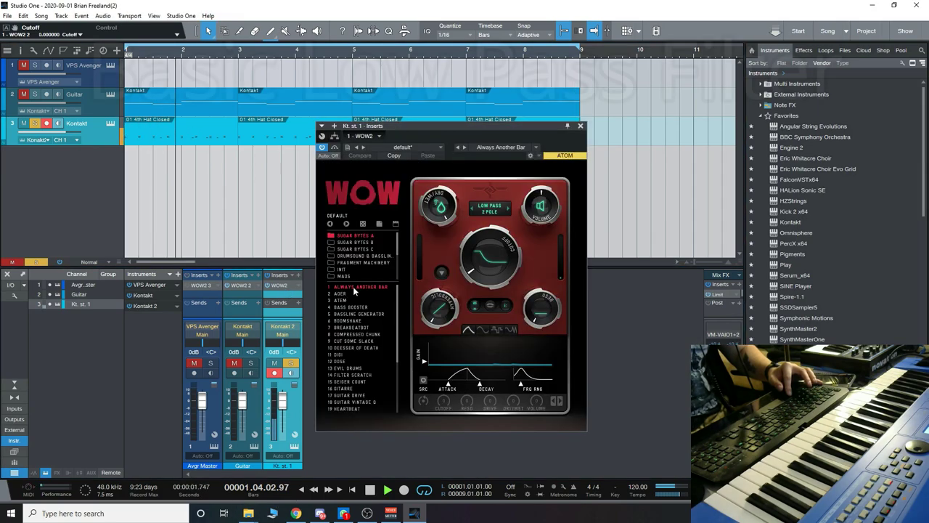
pyautogui.moveTo(490, 269); pyautogui.dragTo(527, 162)
pyautogui.click(370, 490)
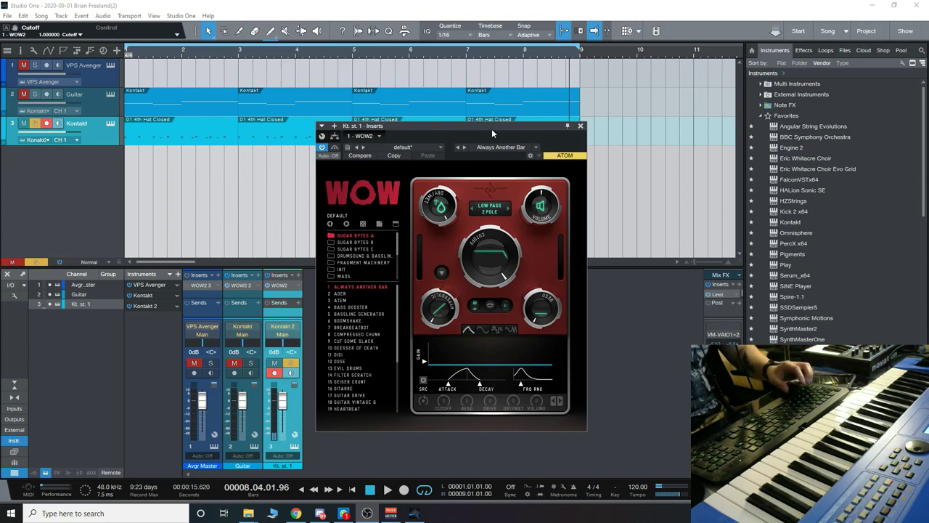
pyautogui.click(579, 125)
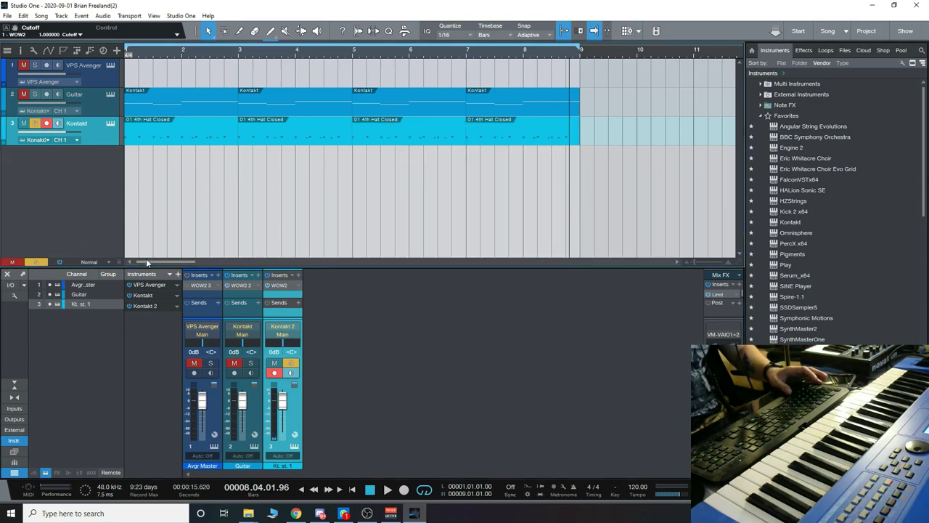
# Select the VPS Avenger track and clear the mute and solo states on all three tracks
pyautogui.click(34, 93)
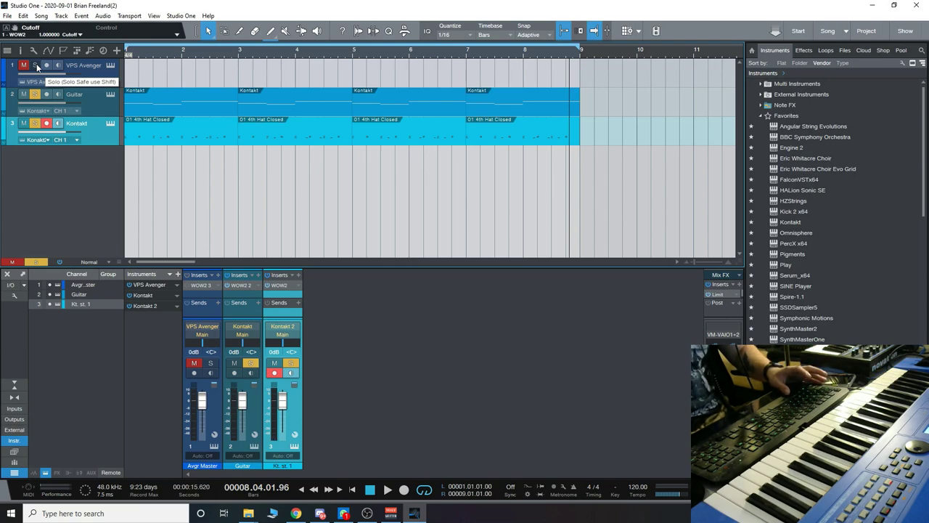
pyautogui.click(35, 65)
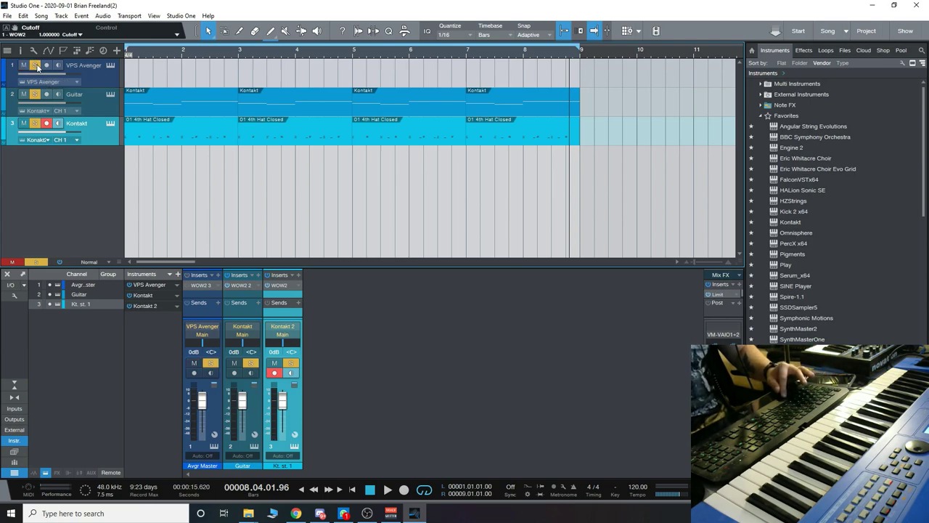
pyautogui.click(106, 73)
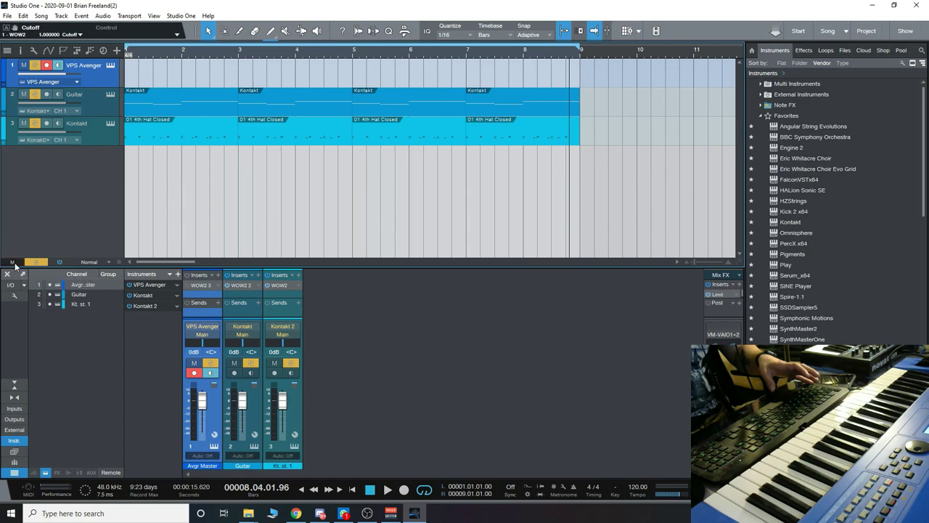
pyautogui.click(35, 262)
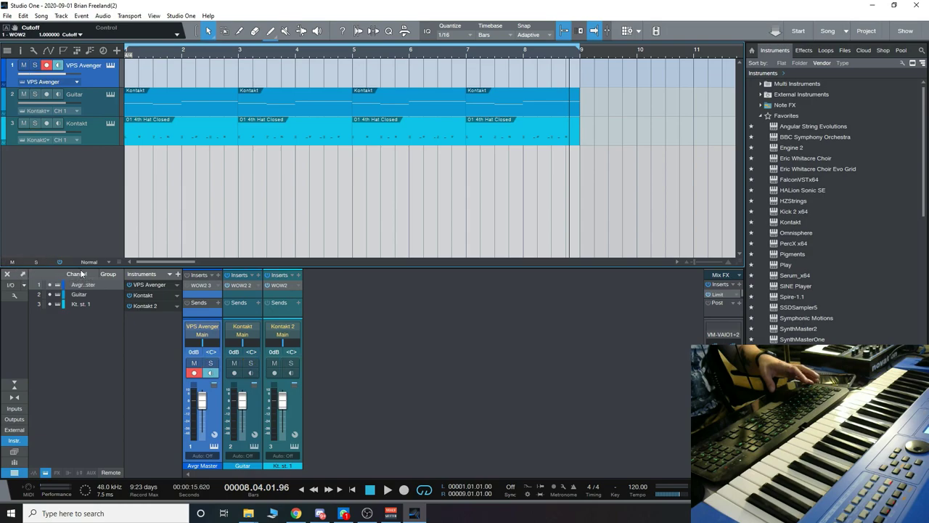
# Open and activate the WOW2 insert on the VPS Avenger channel, and sweep its Comb filter cutoff up to 1.0
pyautogui.click(202, 286)
pyautogui.moveTo(482, 99); pyautogui.dragTo(405, 93)
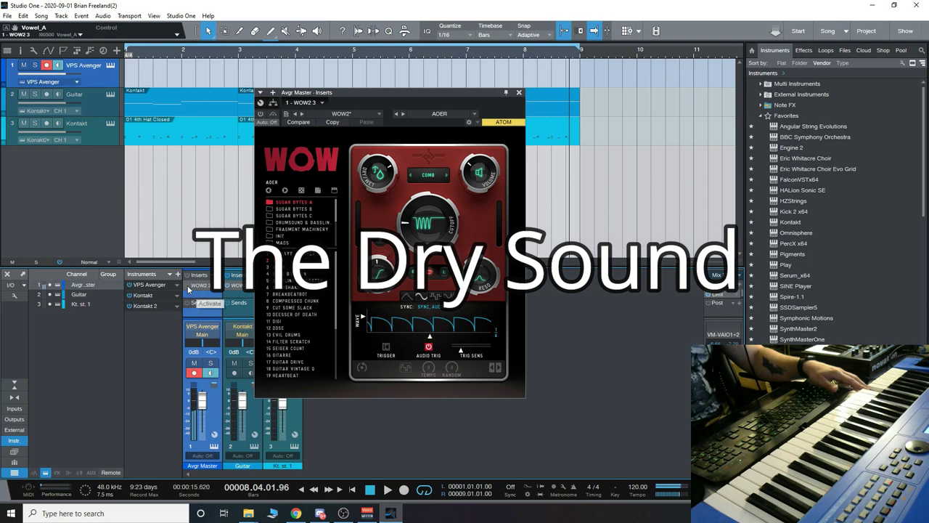
pyautogui.click(434, 198)
pyautogui.moveTo(434, 198); pyautogui.dragTo(450, 243)
pyautogui.moveTo(448, 121); pyautogui.dragTo(432, 147)
pyautogui.moveTo(455, 181); pyautogui.dragTo(451, 312)
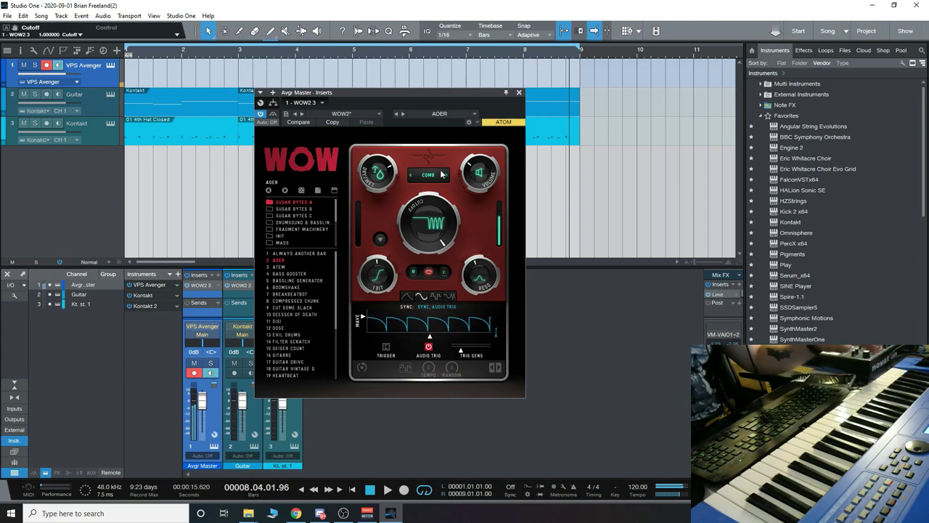
# Load the Chorus preset from the Sugar Bytes B bank, raise its resonance and sweep the cutoff up to 1.0
pyautogui.click(293, 208)
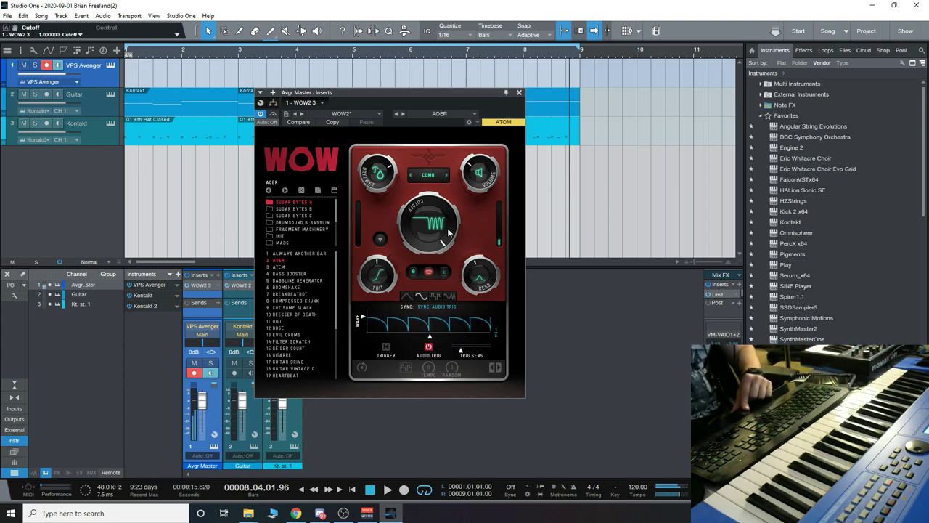
pyautogui.click(282, 280)
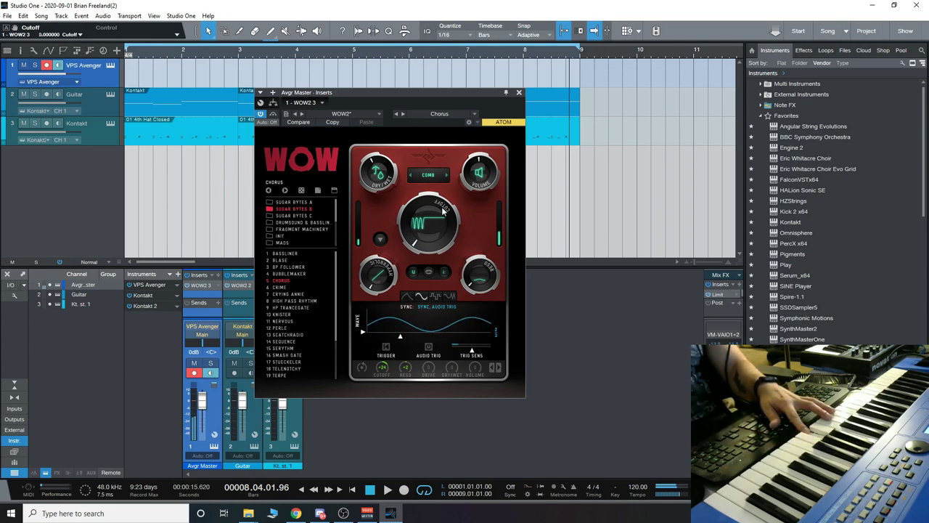
pyautogui.moveTo(444, 205); pyautogui.dragTo(483, 234)
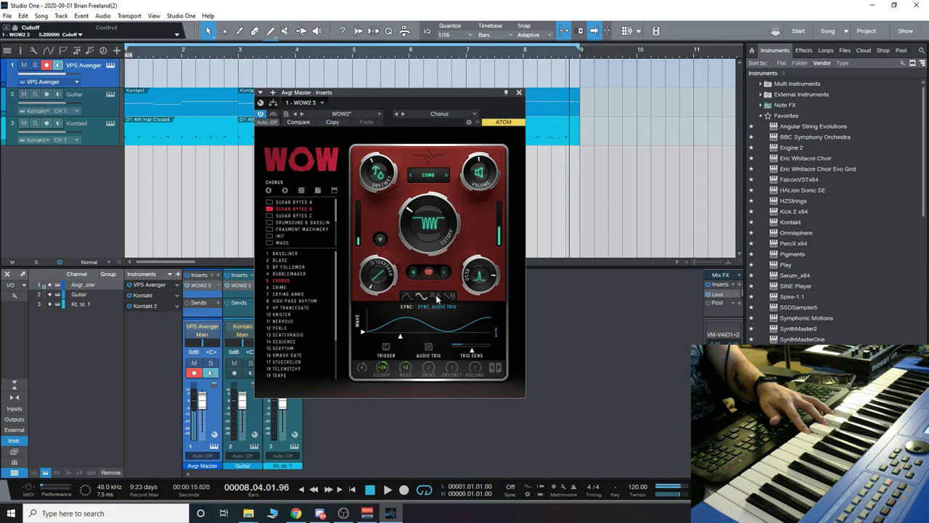
pyautogui.moveTo(436, 232); pyautogui.dragTo(438, 207)
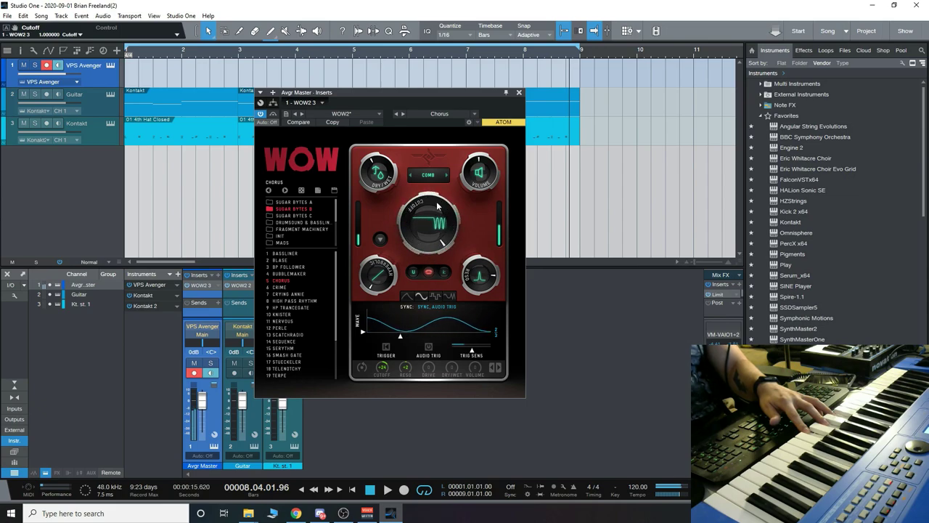
# Audition Circuit Screamer Seq from the Drumsound & Bassline bank with the cutoff swept down to about 0.044, and load Screamer Press
pyautogui.click(295, 223)
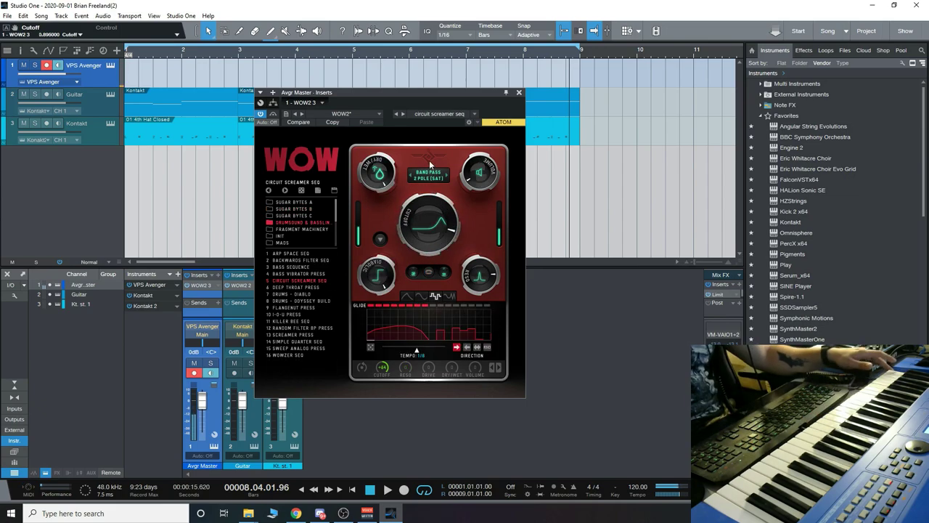
pyautogui.moveTo(434, 222); pyautogui.dragTo(438, 284)
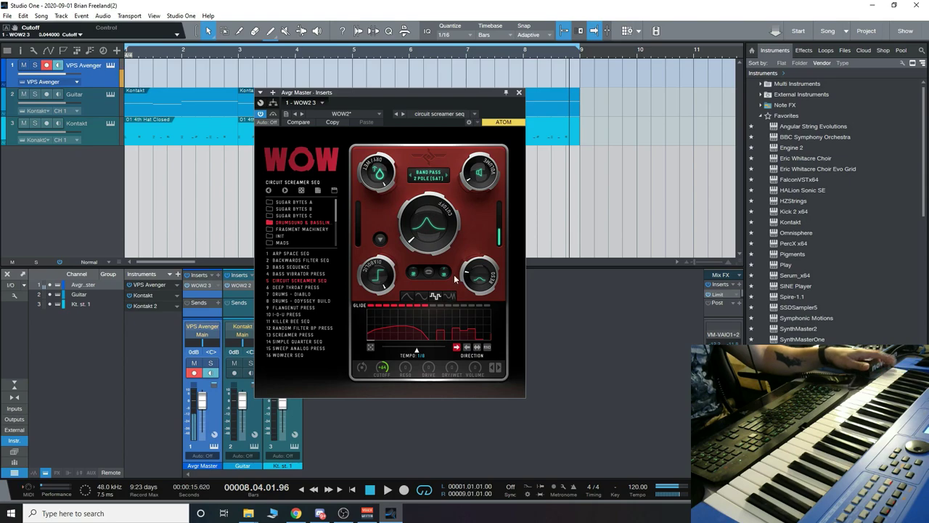
pyautogui.click(304, 335)
# Audition Always Another Bar and AOER from the Sugar Bytes A bank, sweeping the cutoff on each and leaving AOER's at about 0.604
pyautogui.click(293, 202)
pyautogui.click(295, 252)
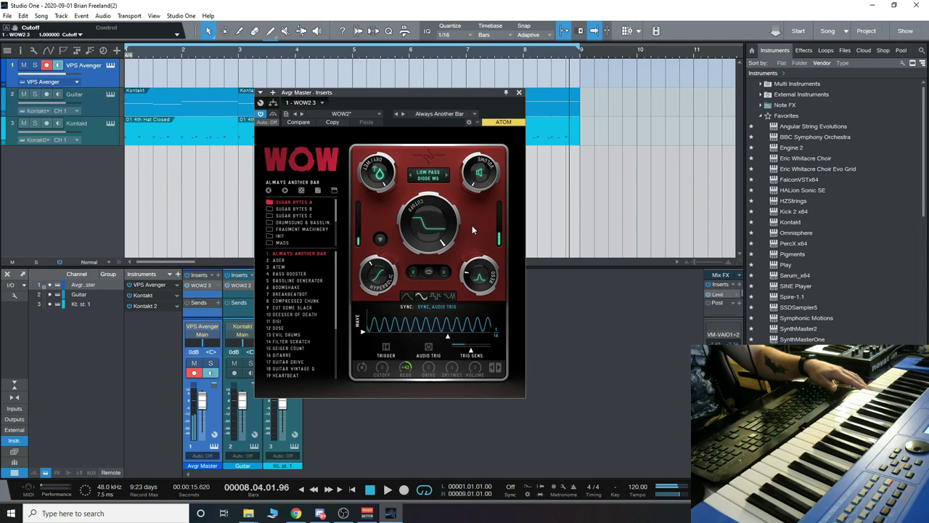
pyautogui.moveTo(436, 229)
pyautogui.mouseDown()
pyautogui.moveTo(433, 286)
pyautogui.moveTo(444, 233)
pyautogui.moveTo(432, 236)
pyautogui.mouseUp()
pyautogui.click(289, 260)
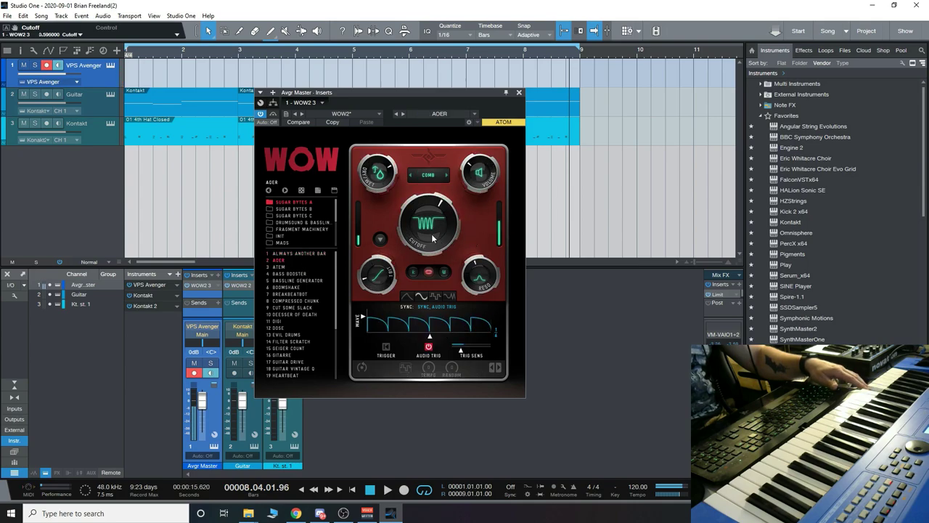
pyautogui.moveTo(441, 284); pyautogui.dragTo(434, 236)
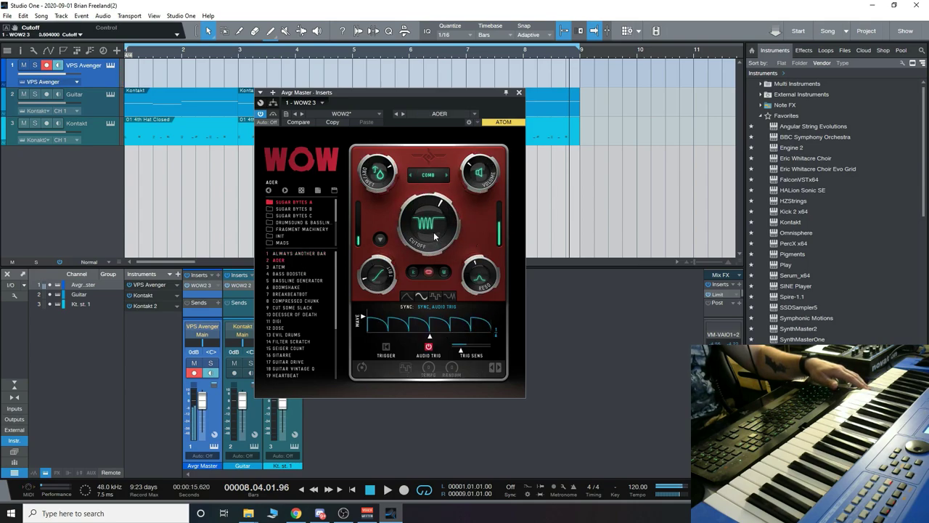
# Audition Bass Booster and Boomshake from the Sugar Bytes A bank, sweeping the cutoff on each and returning it to 0
pyautogui.click(285, 274)
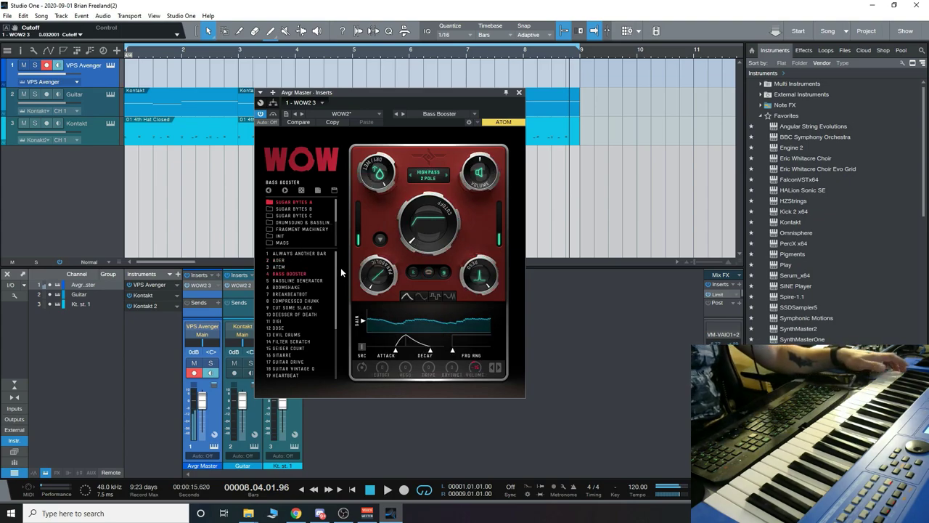
pyautogui.moveTo(434, 256); pyautogui.dragTo(439, 208)
pyautogui.moveTo(439, 206); pyautogui.dragTo(454, 270)
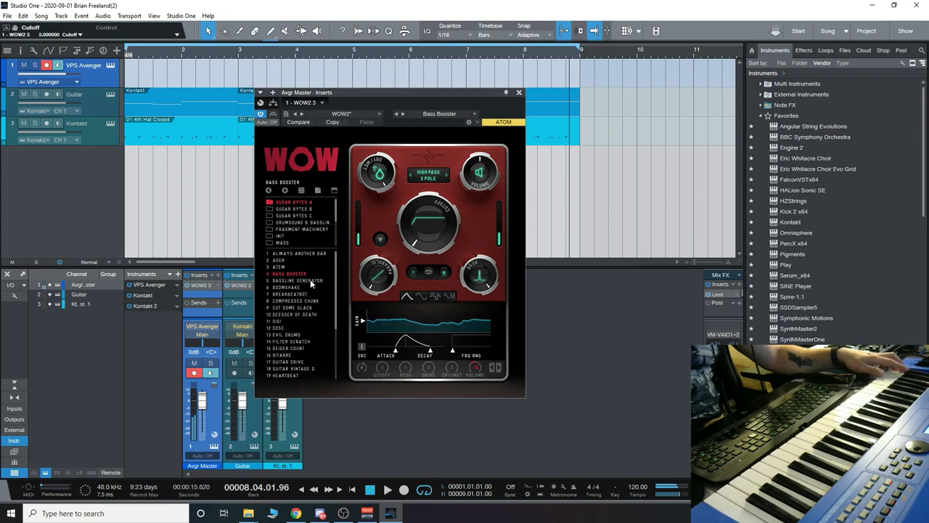
pyautogui.click(288, 287)
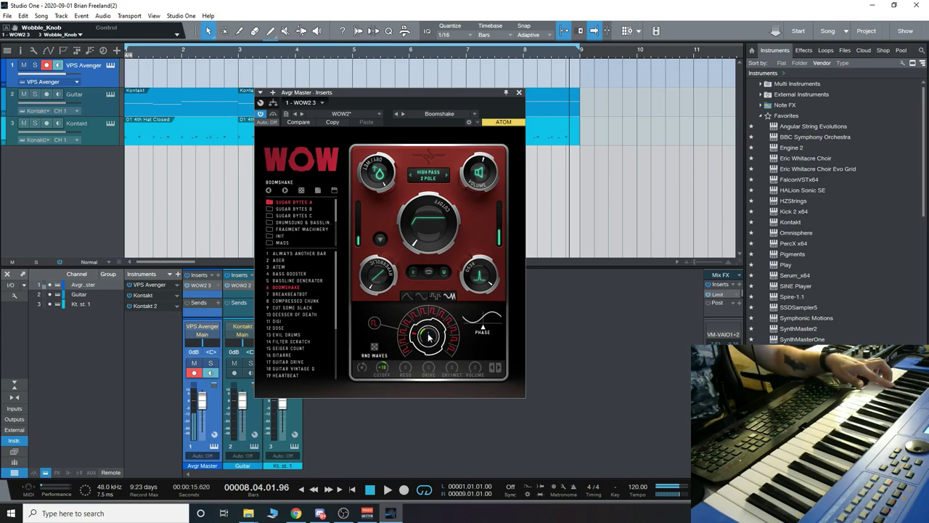
pyautogui.moveTo(432, 222)
pyautogui.mouseDown()
pyautogui.moveTo(431, 195)
pyautogui.moveTo(432, 237)
pyautogui.mouseUp()
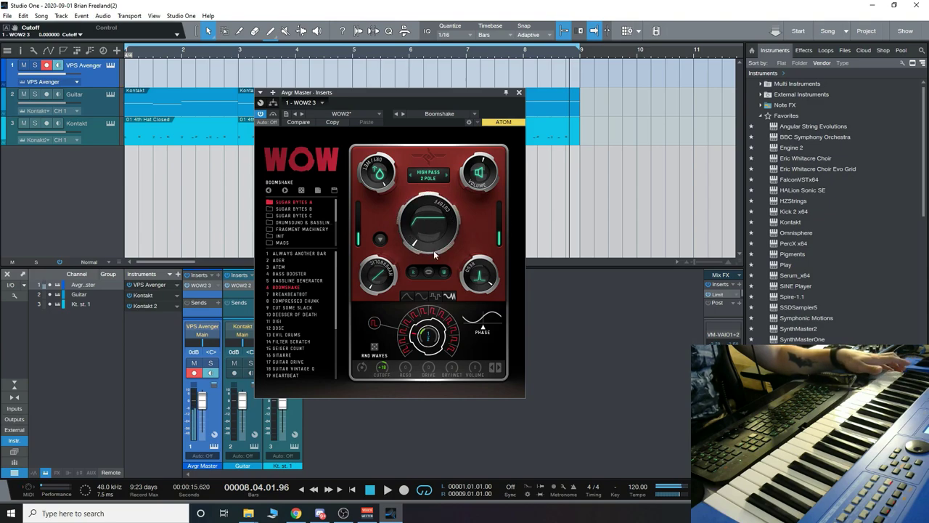
# Load the Cut Some Slack preset and set the VPS Avenger channel's volume to -1.3 dB after trying +6.9 dB
pyautogui.click(292, 307)
pyautogui.moveTo(203, 411); pyautogui.dragTo(204, 404)
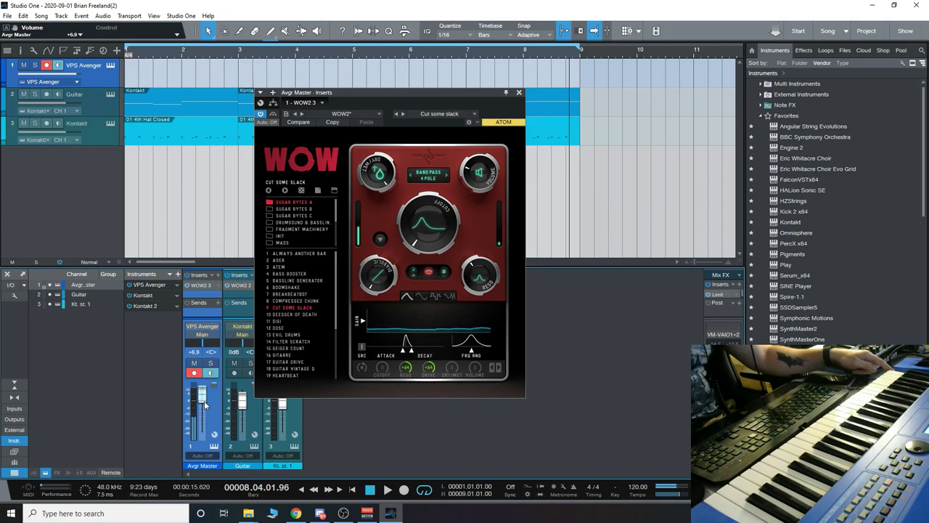
pyautogui.moveTo(204, 407); pyautogui.dragTo(204, 413)
# Audition Evil Drums and Filter Scratch from the Sugar Bytes A bank, sweeping the filter cutoff
pyautogui.click(291, 334)
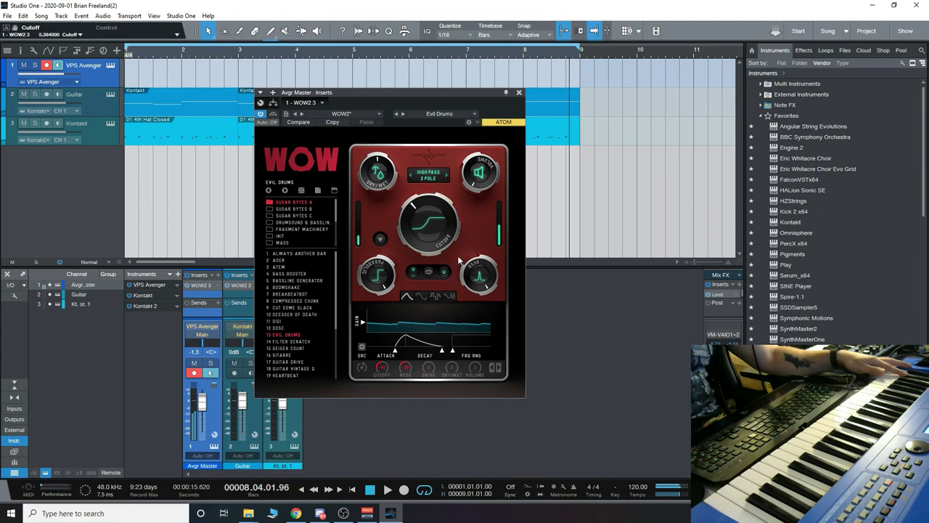
pyautogui.click(289, 342)
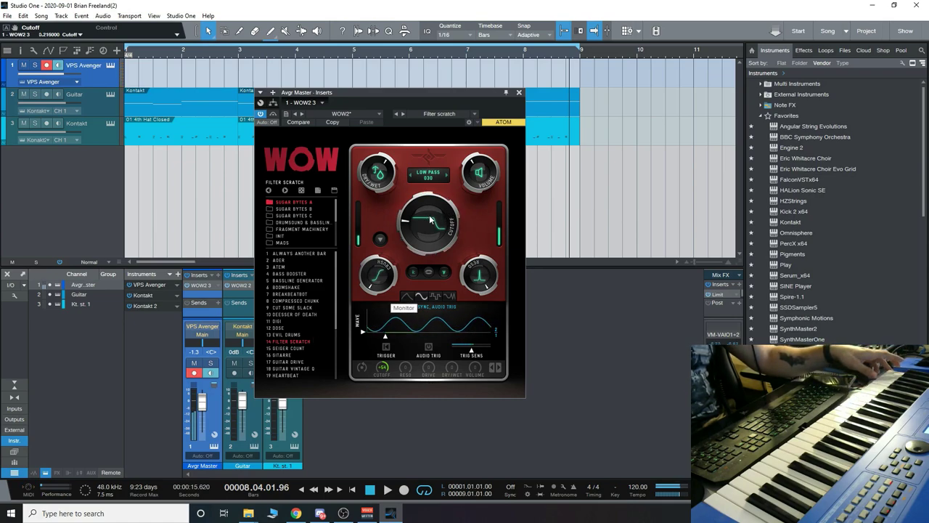
pyautogui.moveTo(434, 204); pyautogui.dragTo(465, 276)
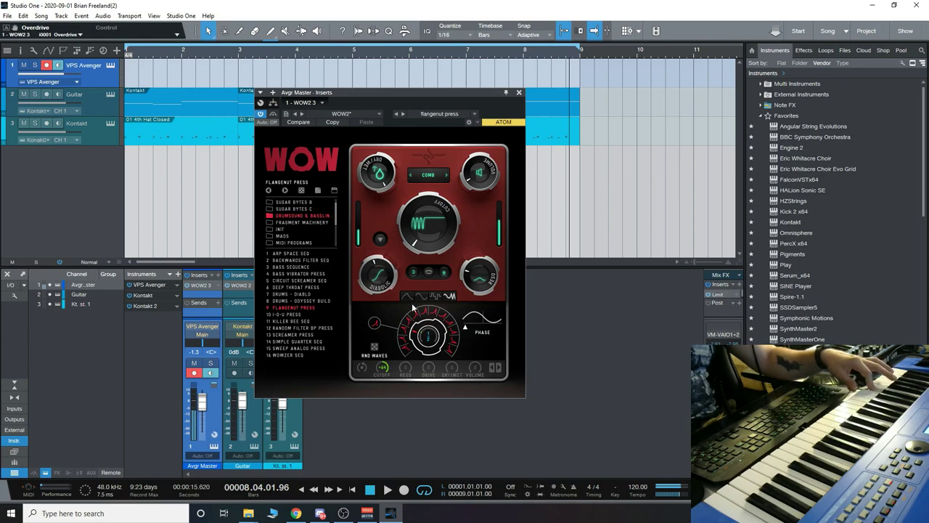
# Audition Flangenut Press from the Drumsound & Bassline bank with the cutoff swept up to about 0.448, and load I-O-U Press
pyautogui.moveTo(437, 202); pyautogui.dragTo(444, 172)
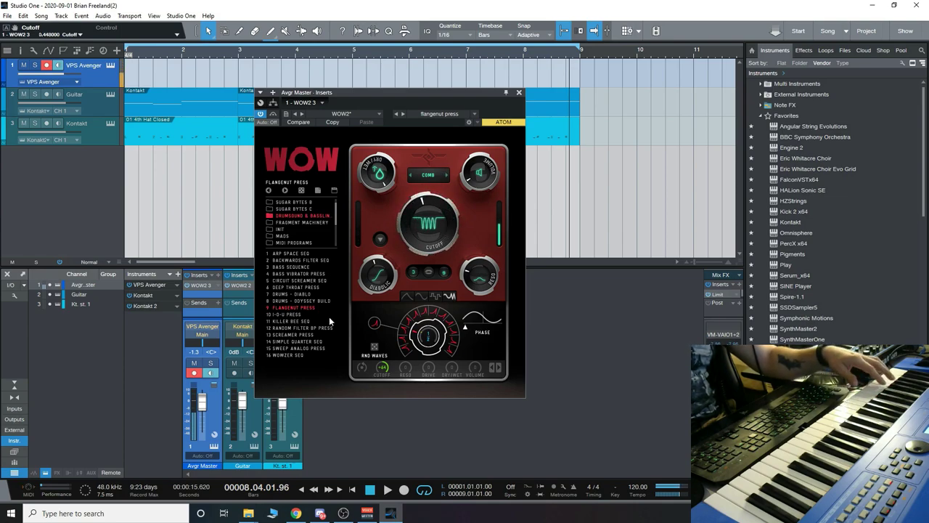
pyautogui.click(294, 314)
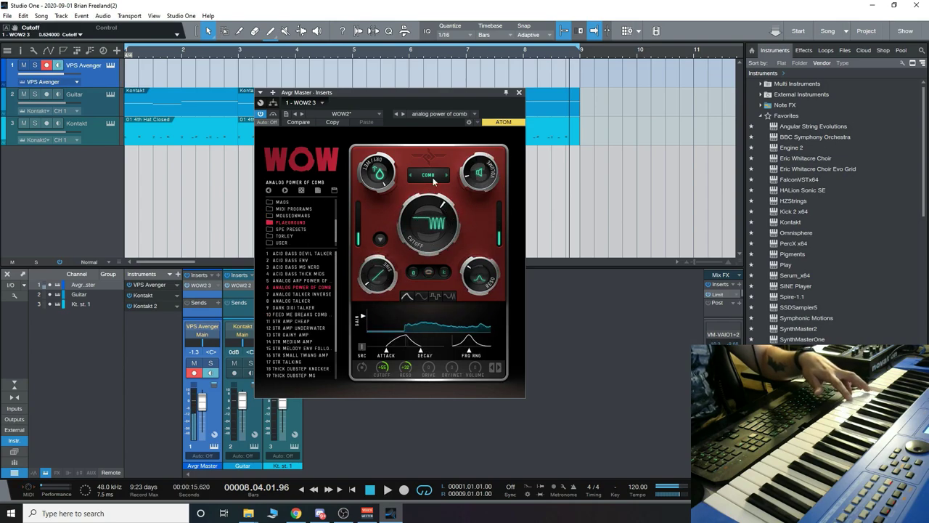
# Sweep Analog Power of Comb's cutoff down to its minimum, and vary its envelope follower amounts, ending with cutoff and resonance at +64
pyautogui.moveTo(439, 246); pyautogui.dragTo(441, 270)
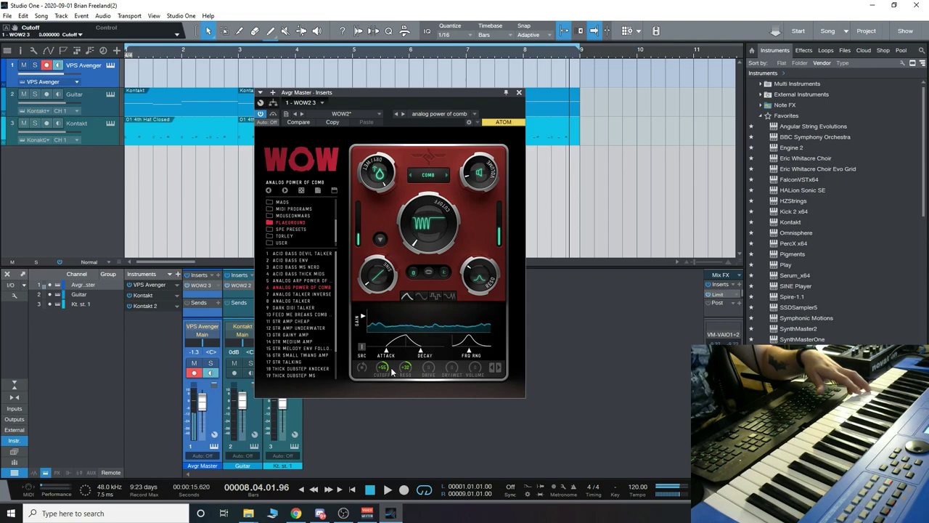
pyautogui.moveTo(408, 369); pyautogui.dragTo(384, 379)
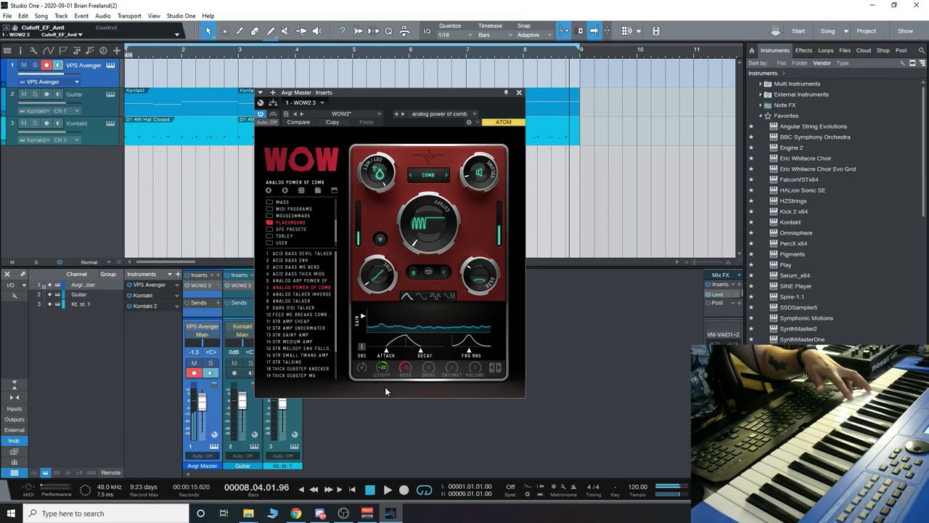
pyautogui.click(407, 372)
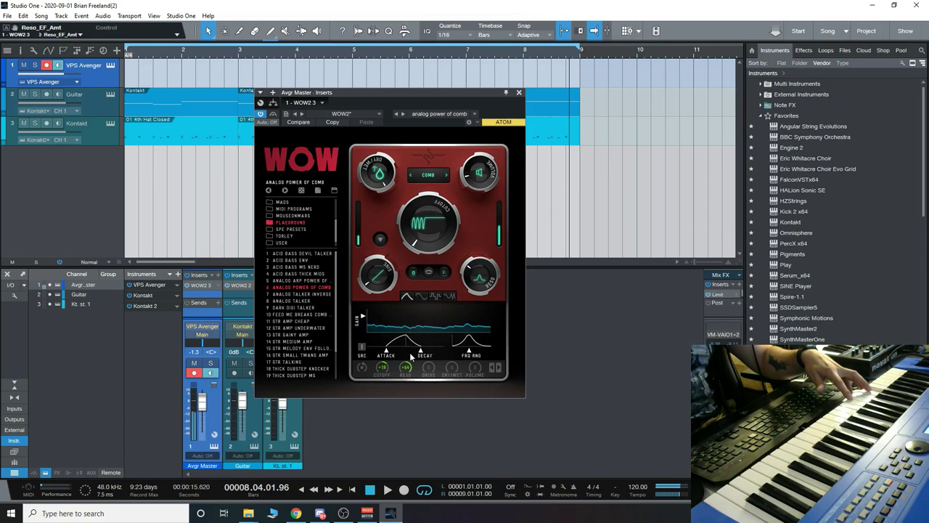
pyautogui.moveTo(383, 373); pyautogui.dragTo(382, 370)
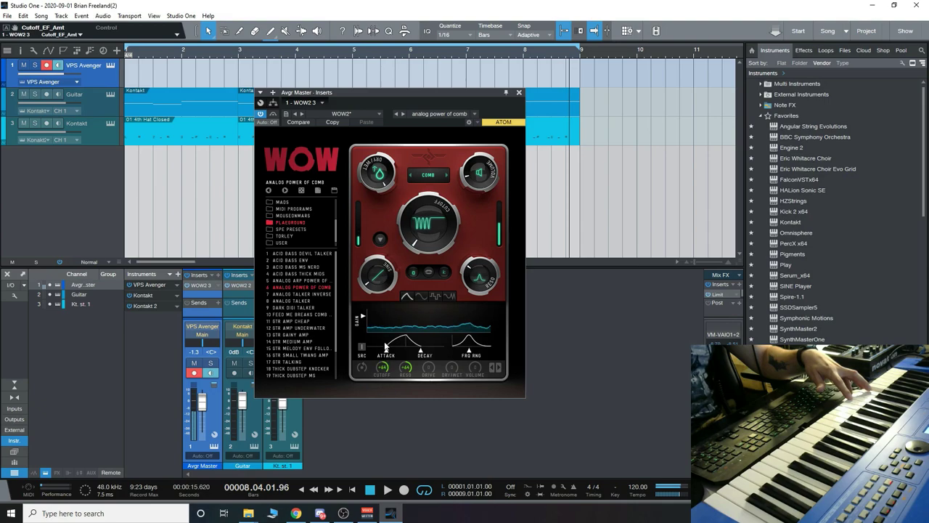
# Load the ACID bass MS nerd preset from the Playground bank, and bring the preset browser back to the Sugar Bytes A bank
pyautogui.click(300, 302)
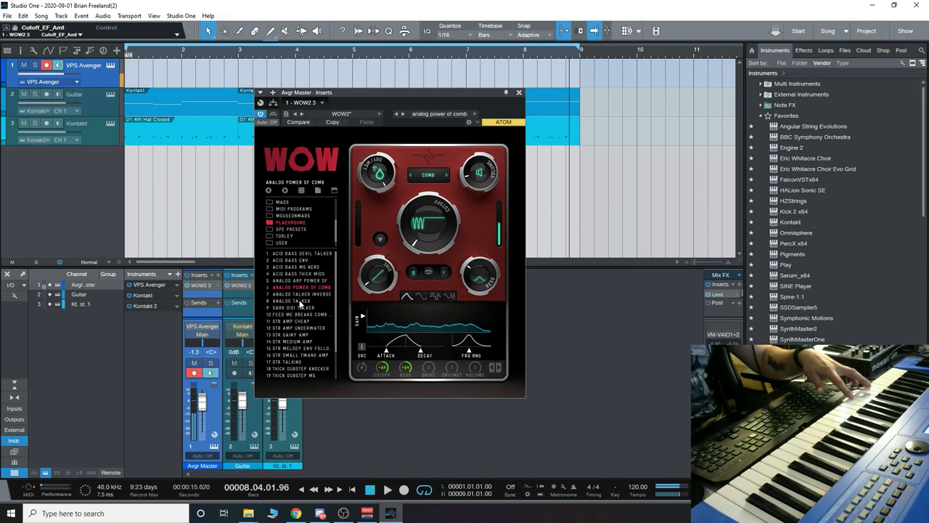
pyautogui.click(294, 267)
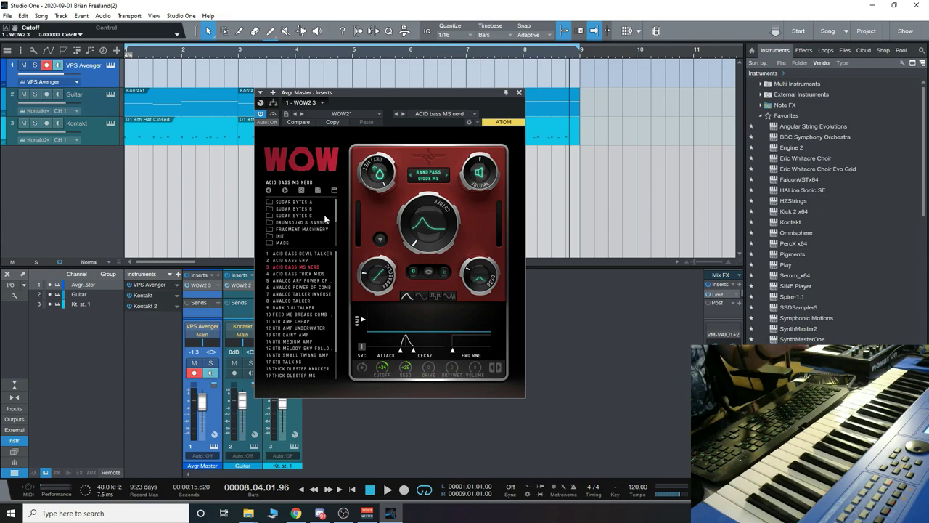
pyautogui.moveTo(336, 215); pyautogui.dragTo(337, 196)
pyautogui.click(283, 236)
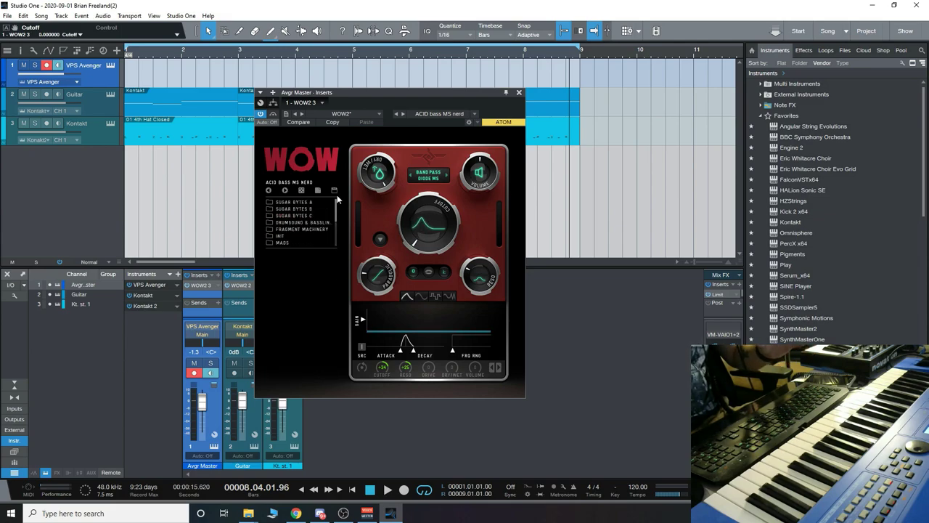
pyautogui.click(295, 203)
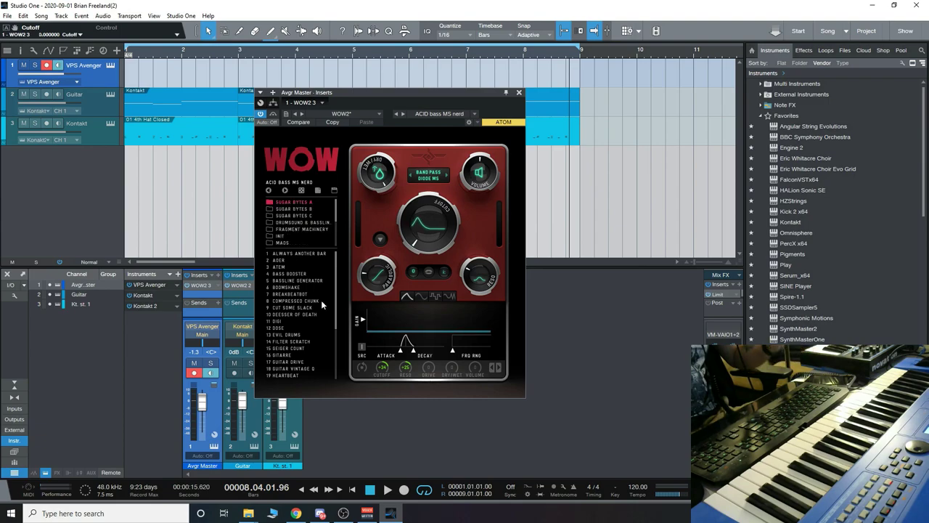
# Reposition the plug-in window and compare the LFO modulation page with the envelope follower page
pyautogui.moveTo(363, 92); pyautogui.dragTo(344, 88)
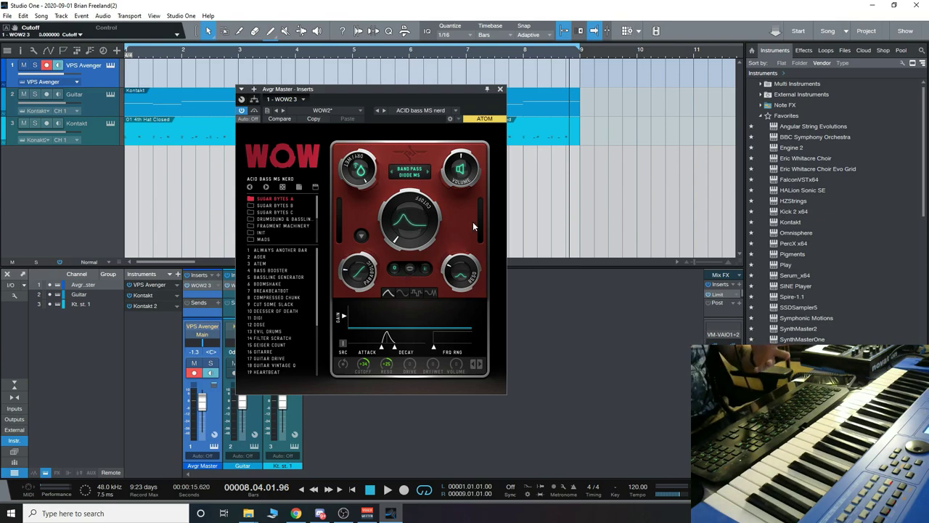
pyautogui.click(410, 291)
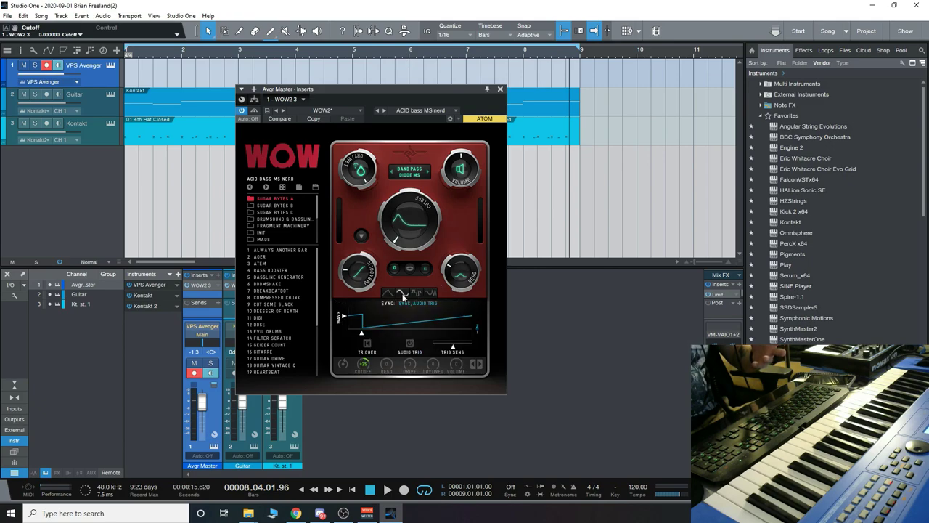
pyautogui.click(390, 295)
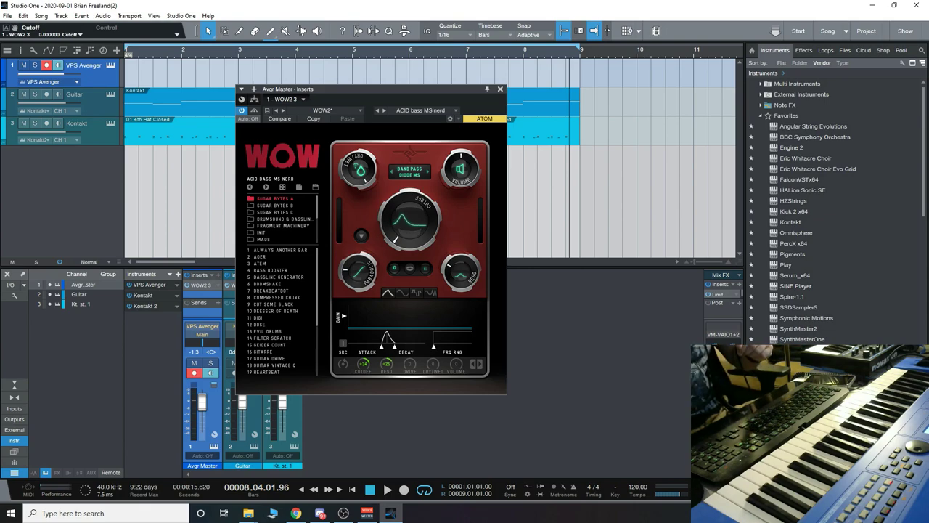
pyautogui.moveTo(369, 92); pyautogui.dragTo(375, 76)
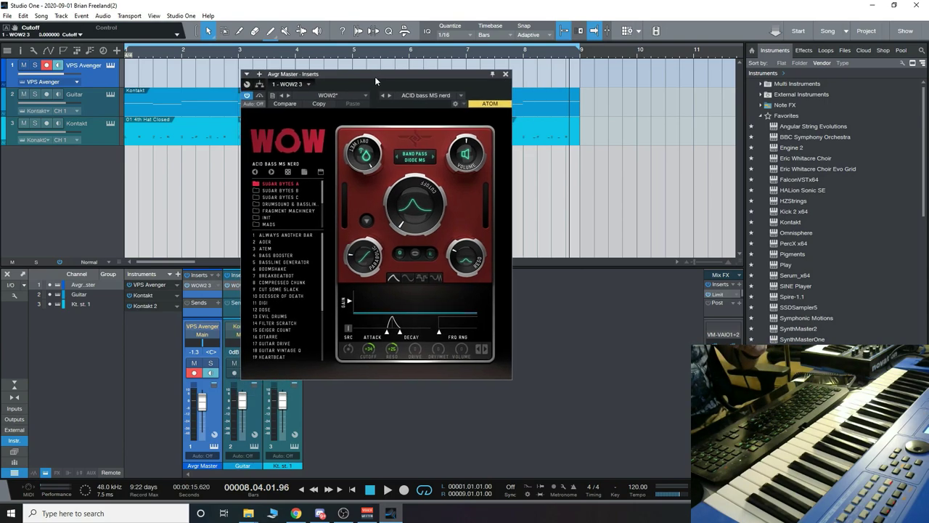